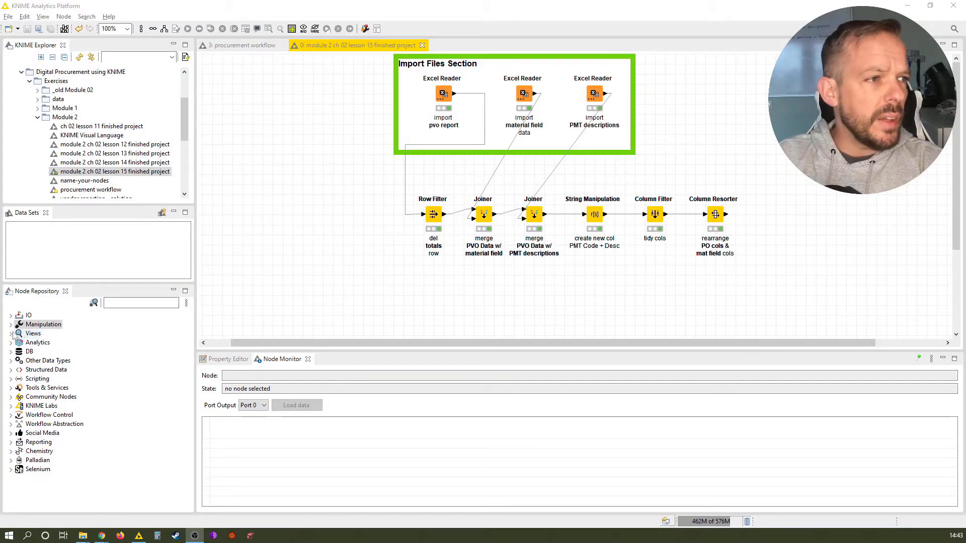
# Step: Expand IO > Write in the Node Repository and preview the Column Resorter's 1000-row output
pyautogui.click(12, 316)
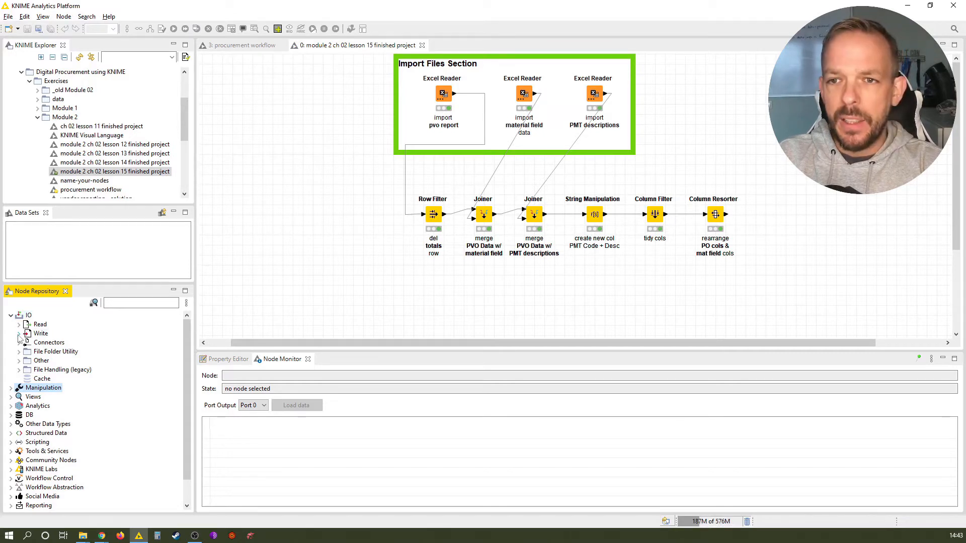
pyautogui.click(20, 333)
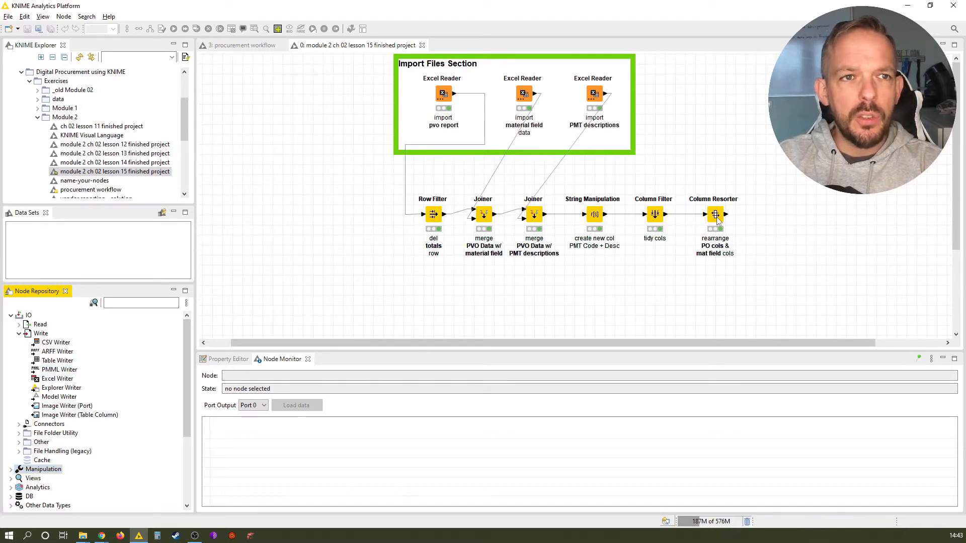
pyautogui.click(717, 218)
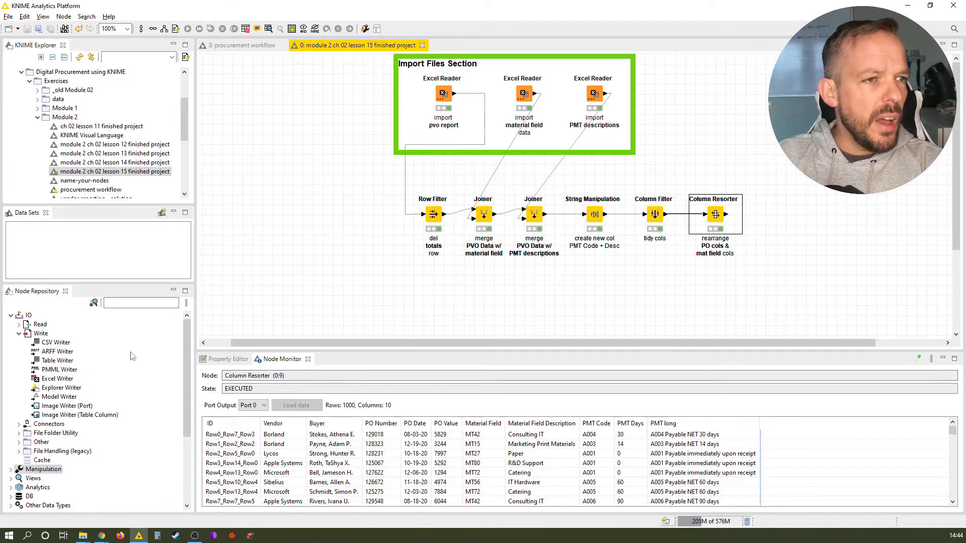
# Step: Add an Excel Writer after the Column Resorter labelled 'write base data into xlsx file'
pyautogui.click(58, 379)
pyautogui.doubleClick(57, 378)
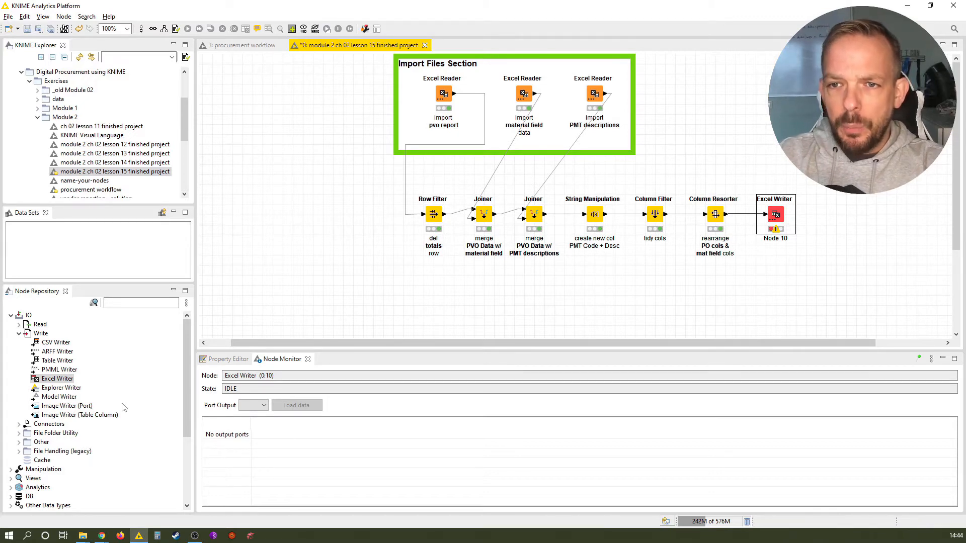
pyautogui.press('F2')
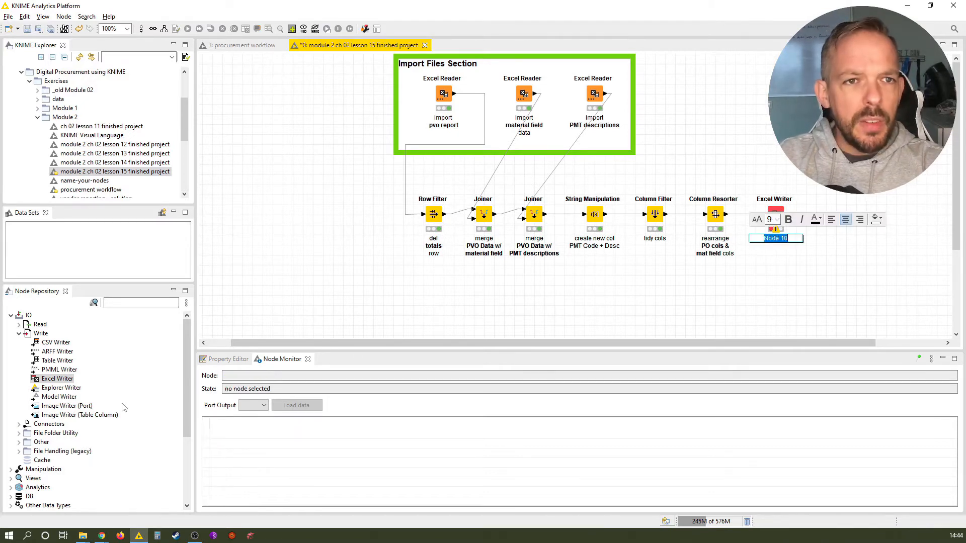
pyautogui.write('writ')
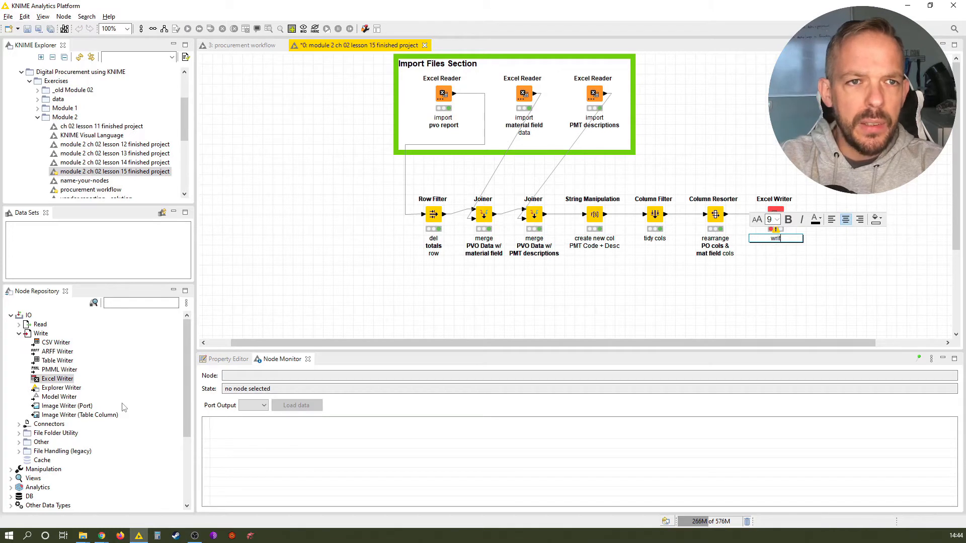
pyautogui.write('e base data')
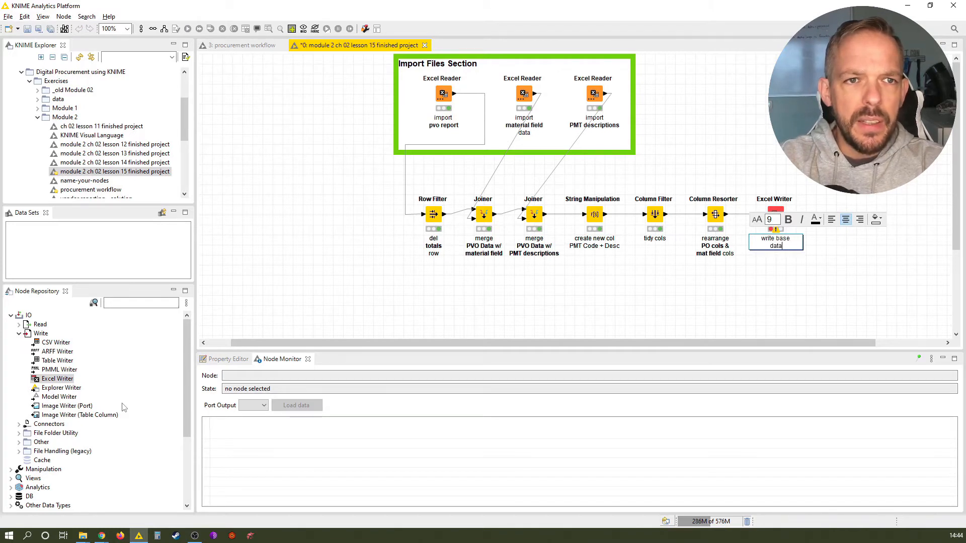
pyautogui.write(' into')
pyautogui.press('Return')
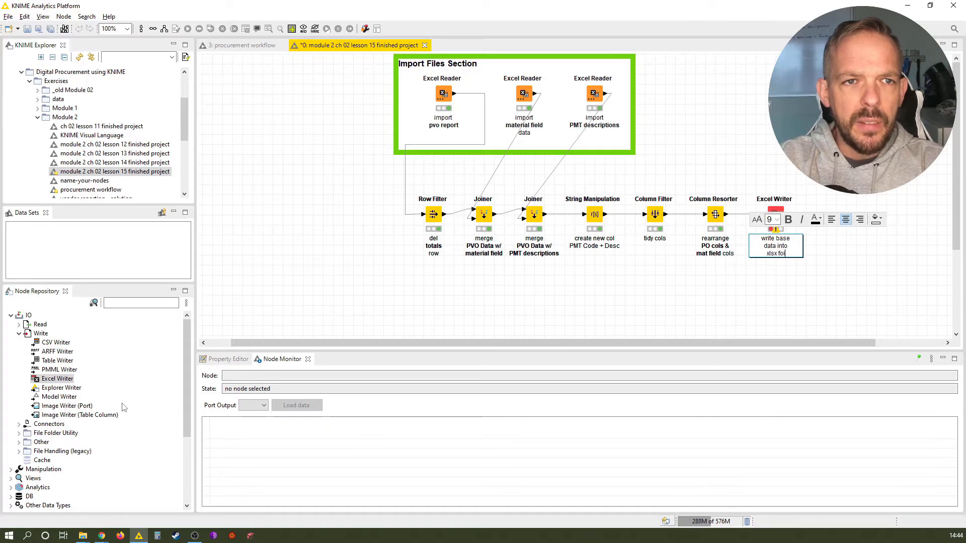
pyautogui.write('ile')
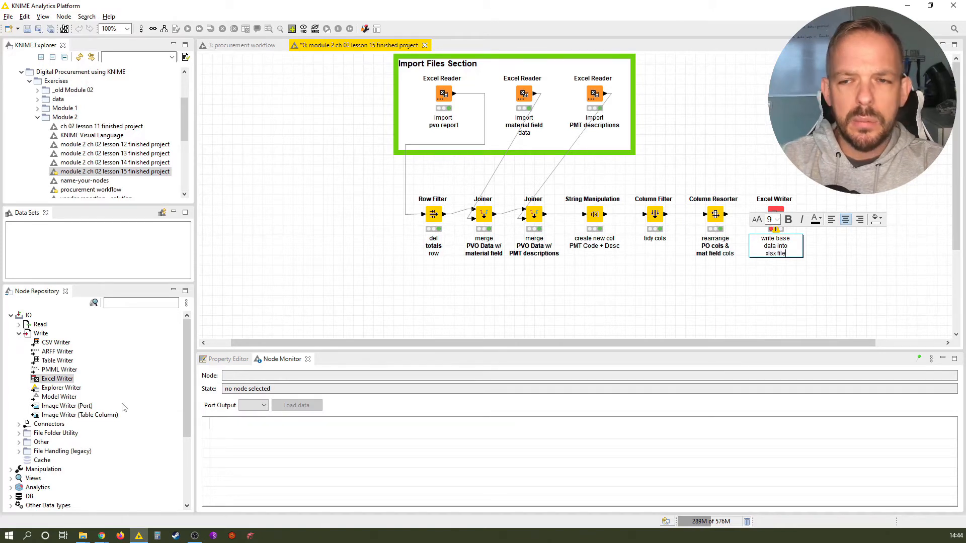
# Step: Set the Excel Writer's output file to 2021-12-23-PMT-optimization.xlsx on the Desktop
pyautogui.click(761, 221)
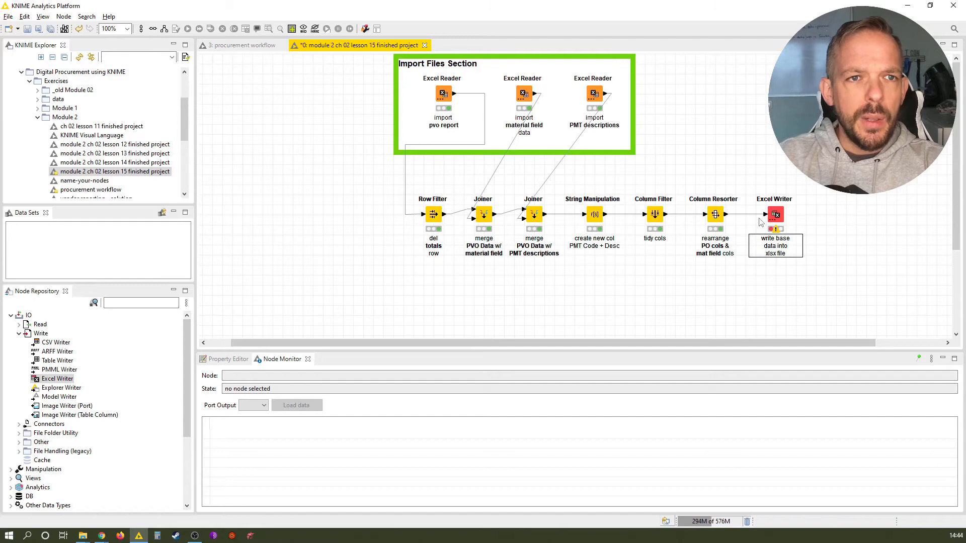
pyautogui.doubleClick(780, 218)
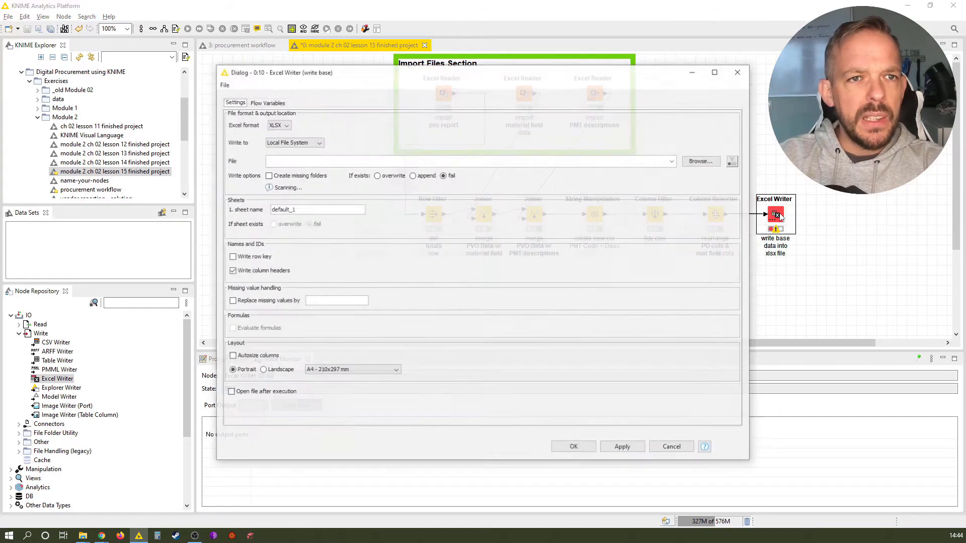
pyautogui.moveTo(412, 76); pyautogui.dragTo(423, 64)
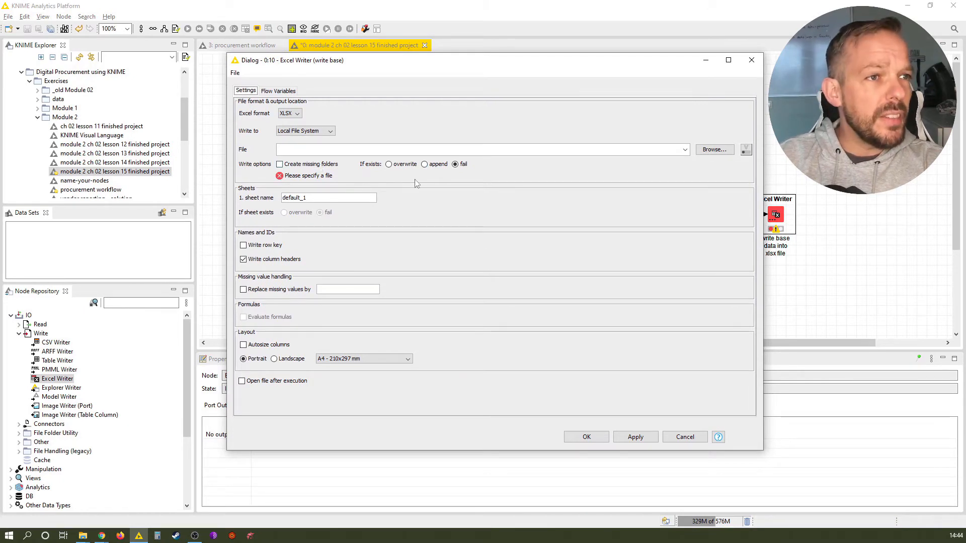
pyautogui.click(714, 150)
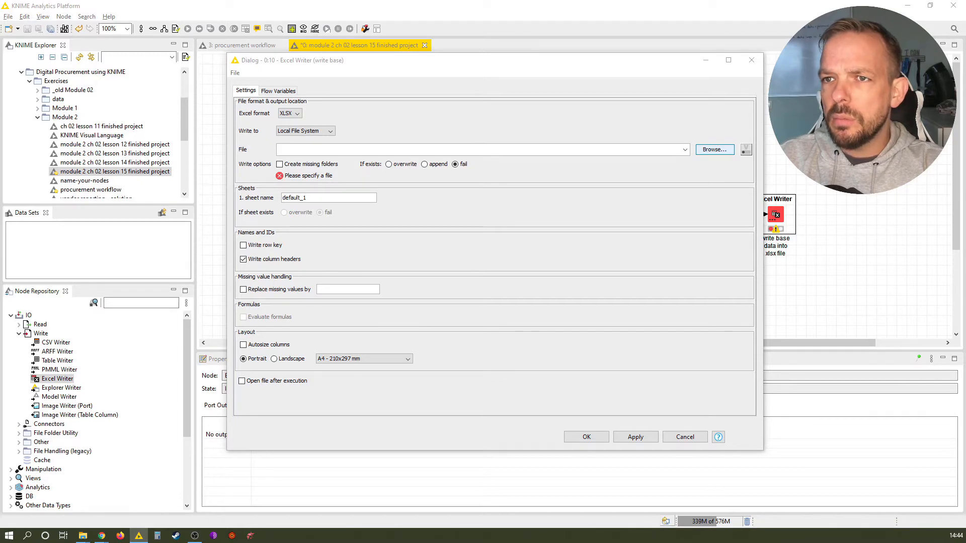
pyautogui.click(714, 149)
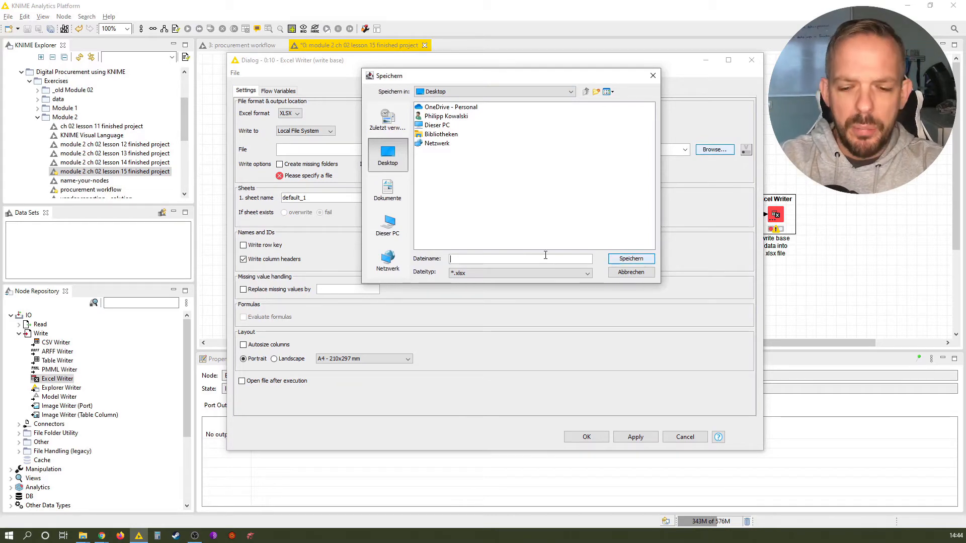
pyautogui.write('2021-12-23-PMT-optimizatin')
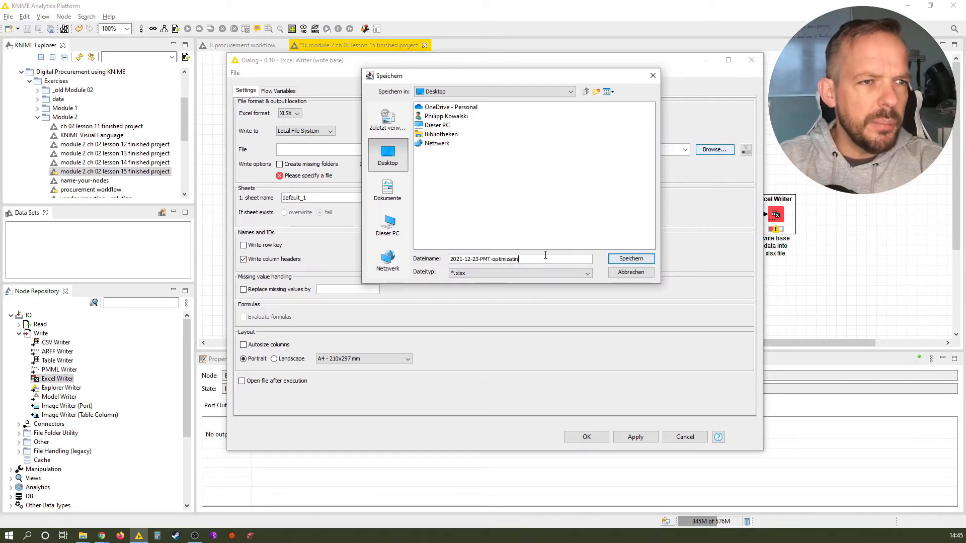
pyautogui.press('BackSpace')
pyautogui.write('o')
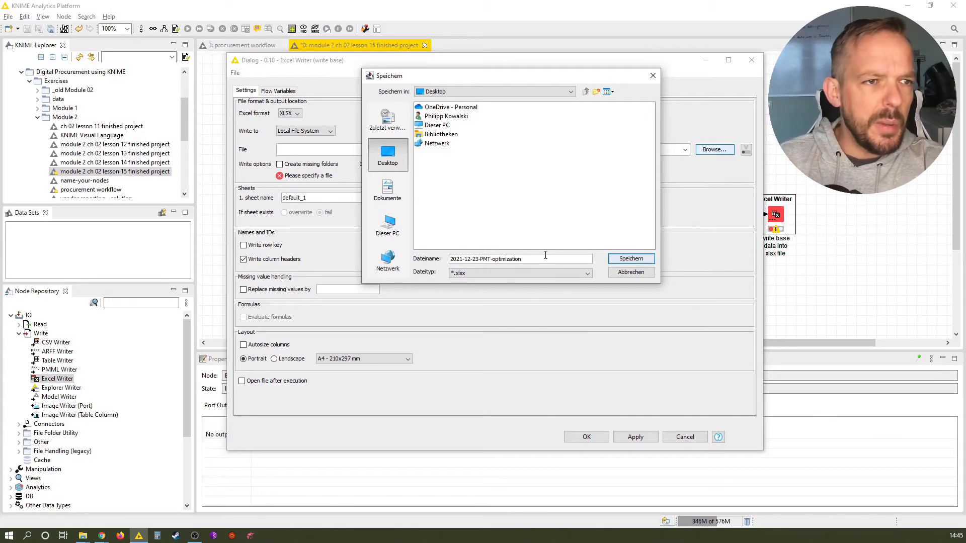
# Step: Confirm the file, choose overwrite, sheet 'PVO base data', autosize columns and open after execution
pyautogui.click(631, 260)
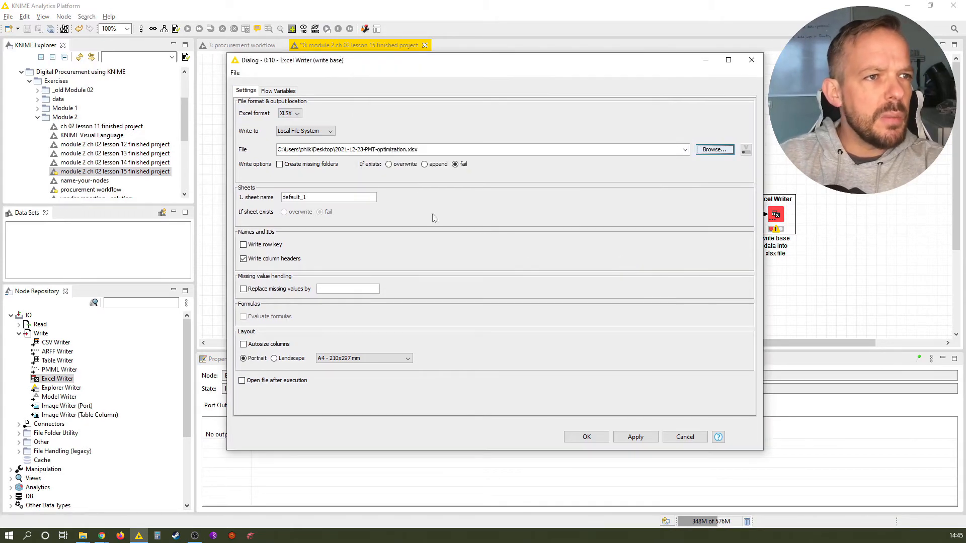
pyautogui.click(389, 165)
pyautogui.write('PVO base data')
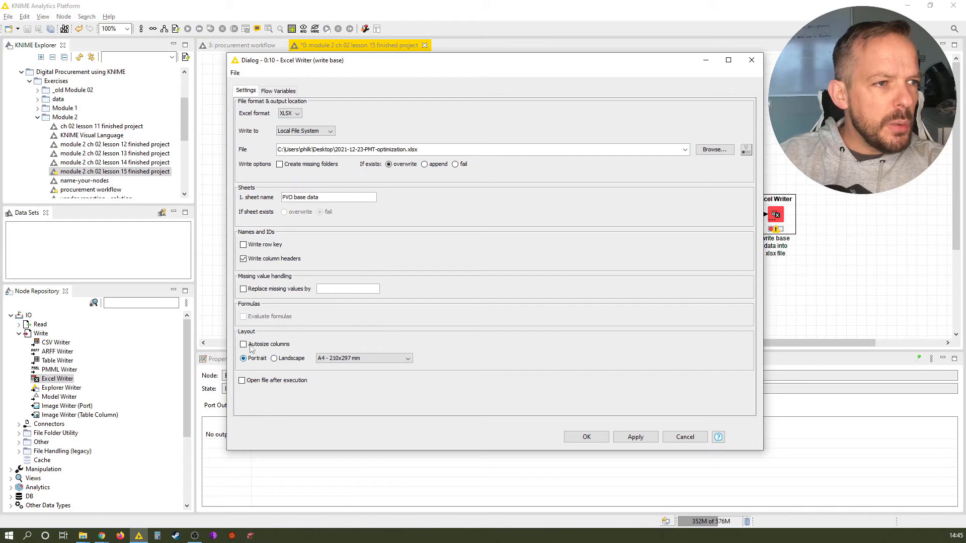
pyautogui.click(268, 381)
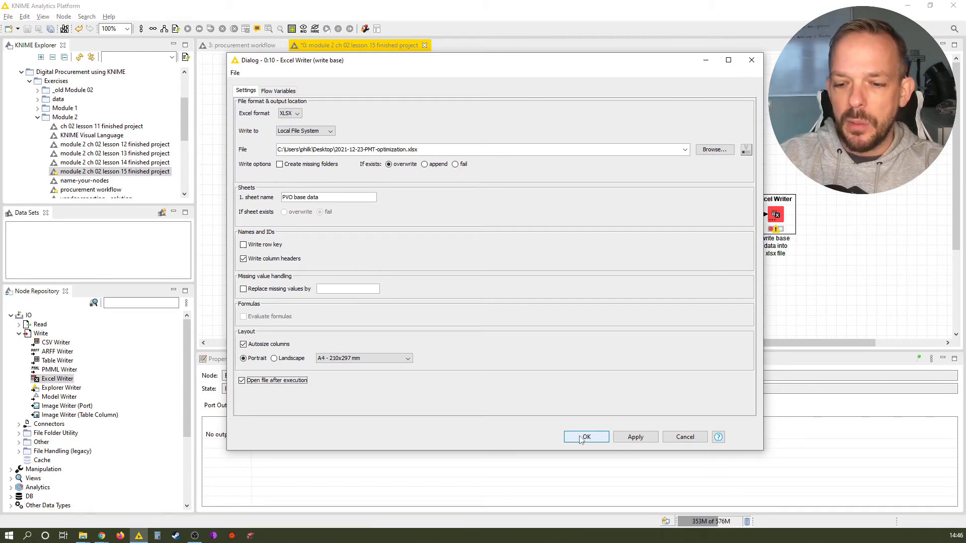
pyautogui.click(585, 437)
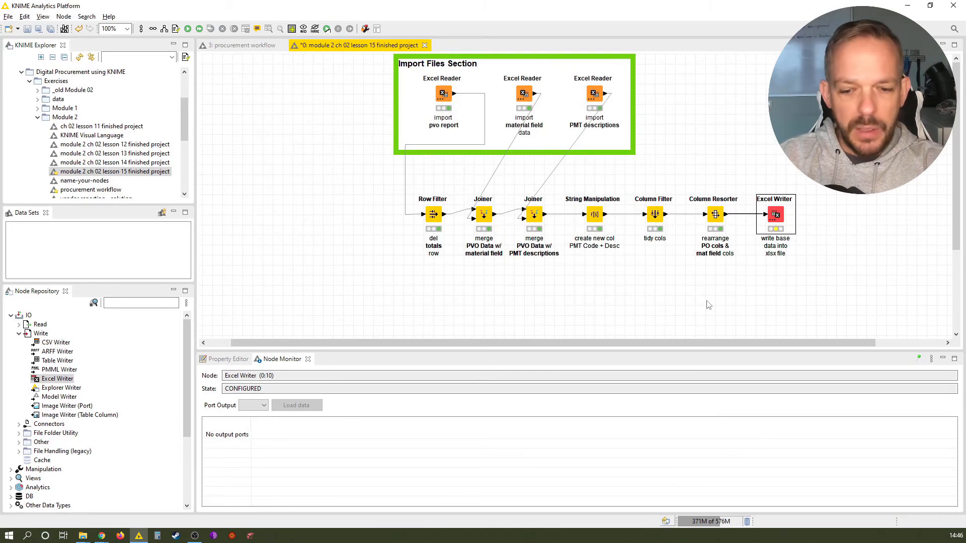
# Step: Execute the Excel Writer (F7) so the exported xlsx opens in Excel
pyautogui.press('F7')
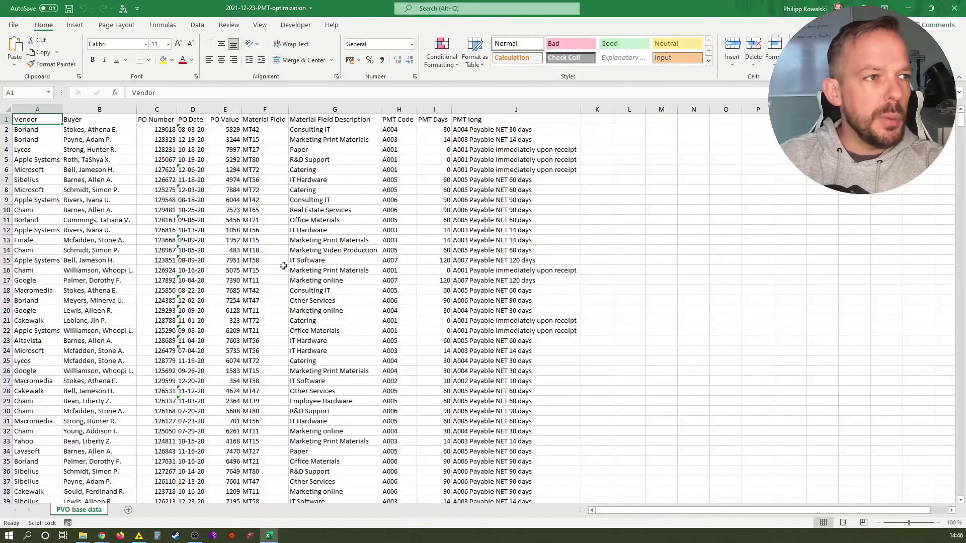
pyautogui.click(264, 270)
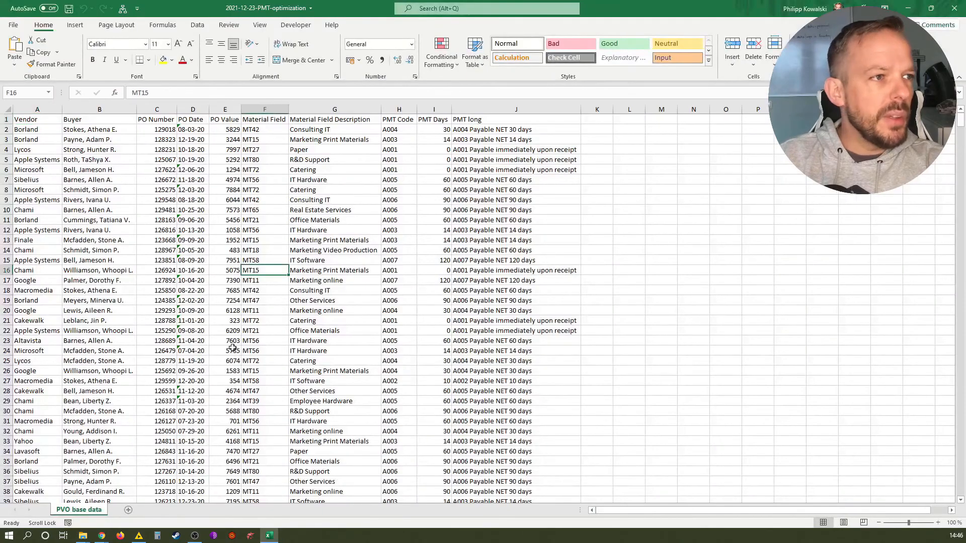
pyautogui.scroll(-6, 264, 302)
pyautogui.scroll(6, 231, 352)
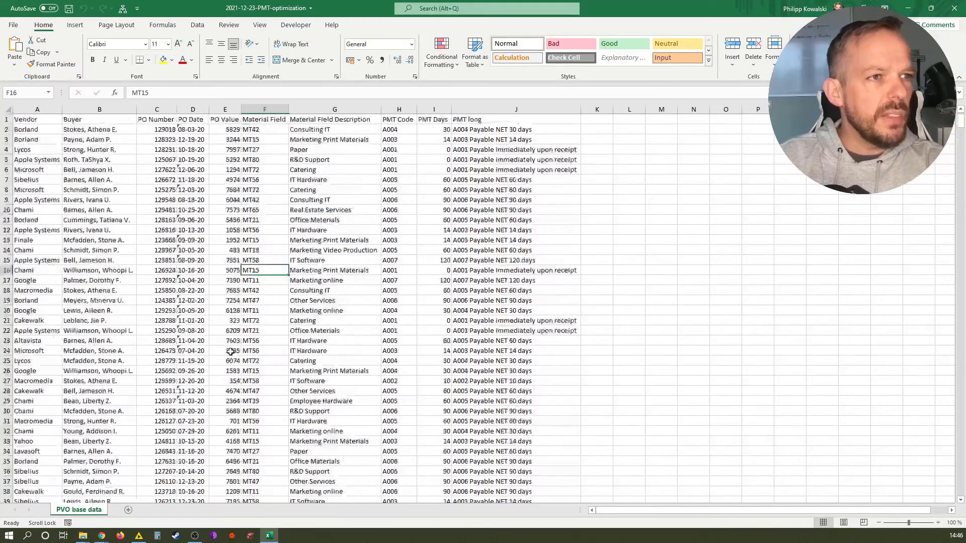
pyautogui.scroll(-10, 230, 352)
pyautogui.scroll(-6, 230, 353)
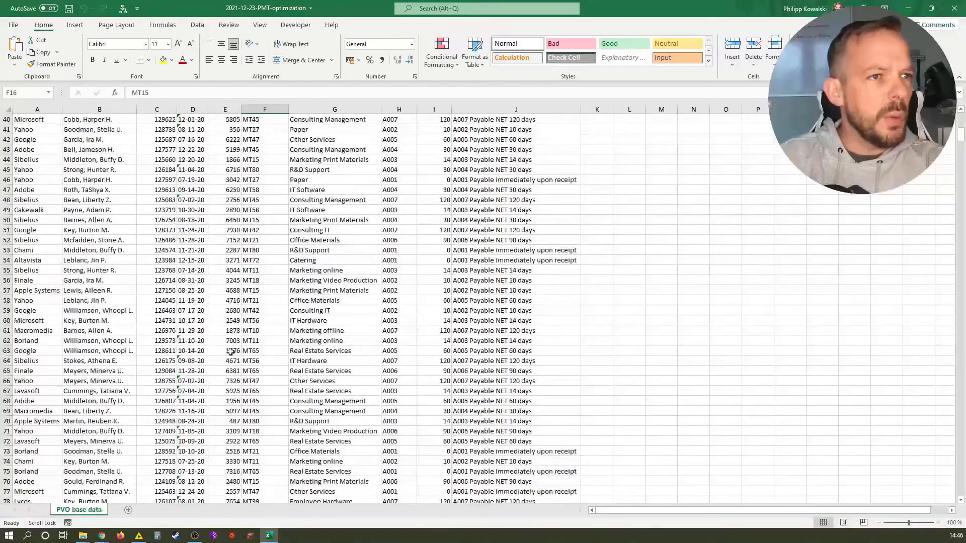
pyautogui.scroll(-6, 230, 352)
pyautogui.scroll(-6, 231, 352)
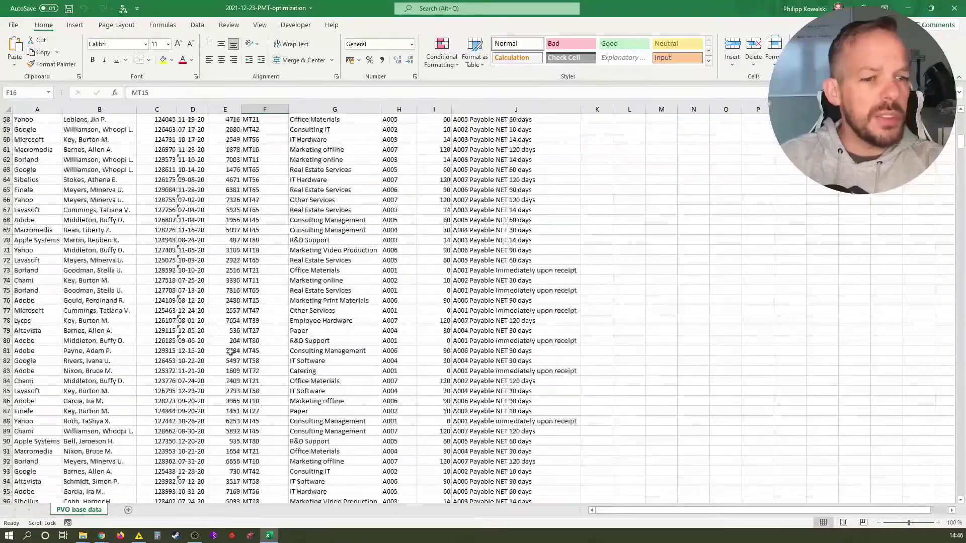
pyautogui.scroll(-5, 230, 353)
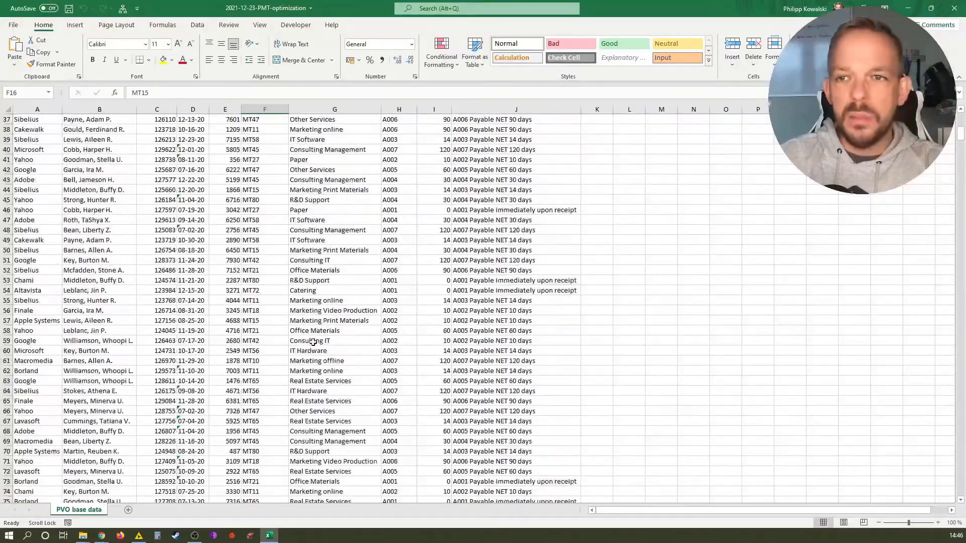